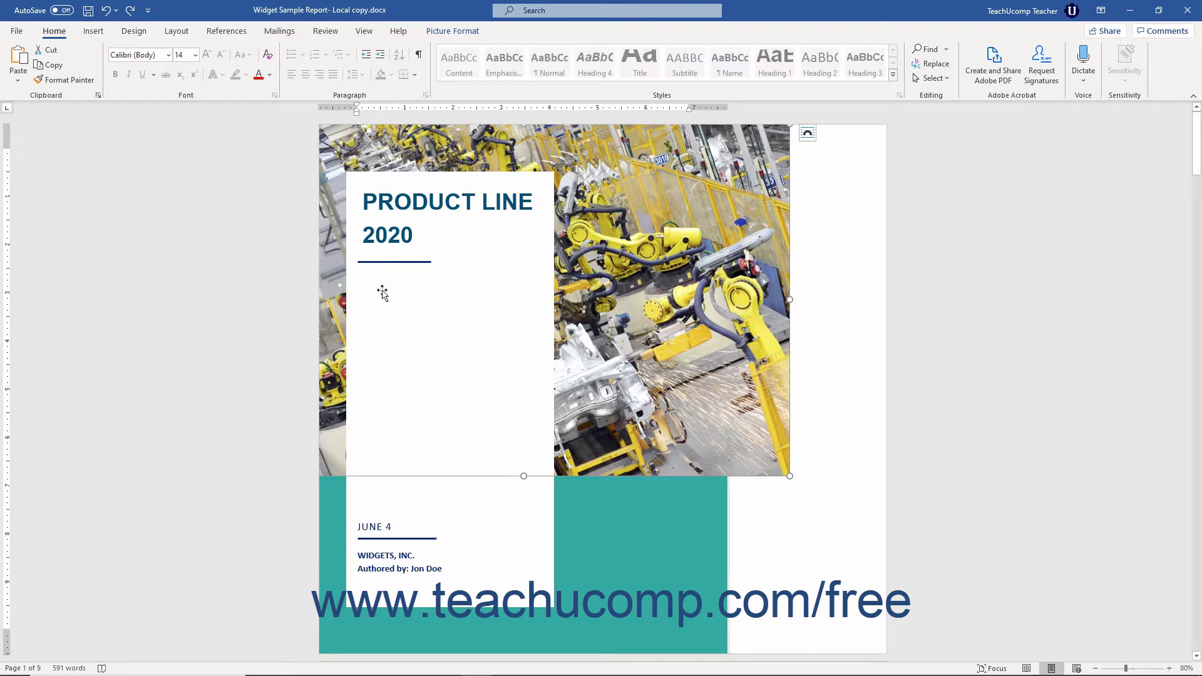
Step: Select the PRODUCT LINE 2020 title box and bring up the Review tools
left_click(372, 185)
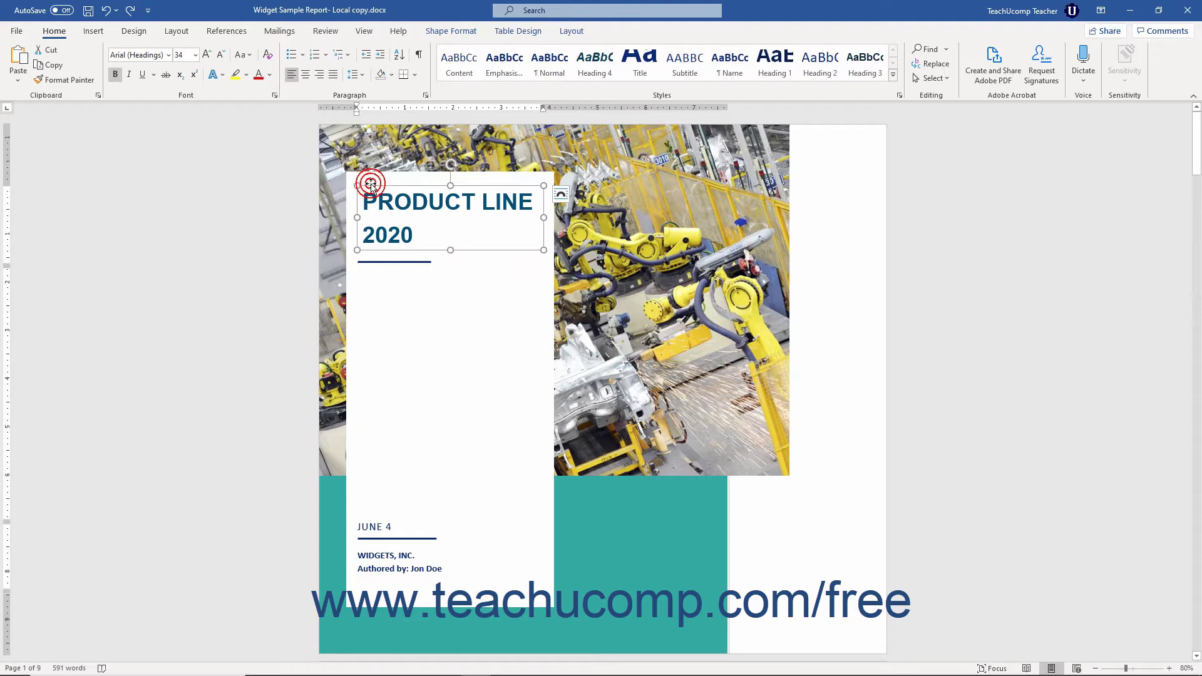
left_click(94, 31)
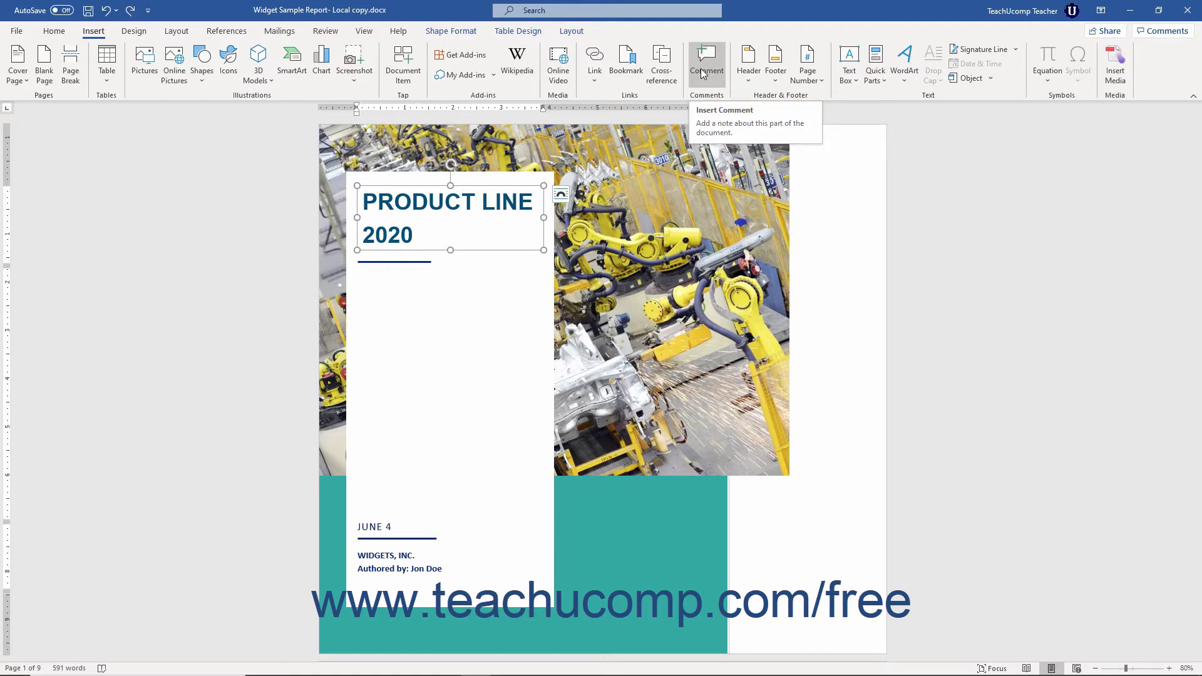
left_click(325, 32)
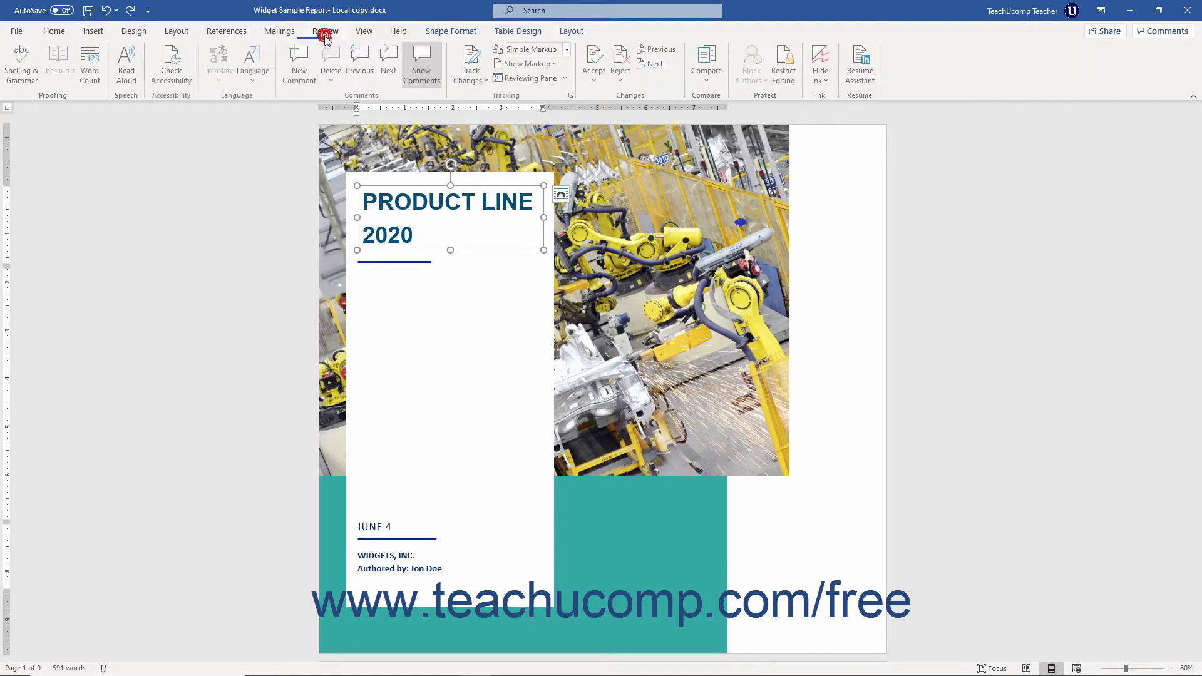
Step: Comment "Double-check the document's title." on the PRODUCT LINE 2020 title
left_click(301, 75)
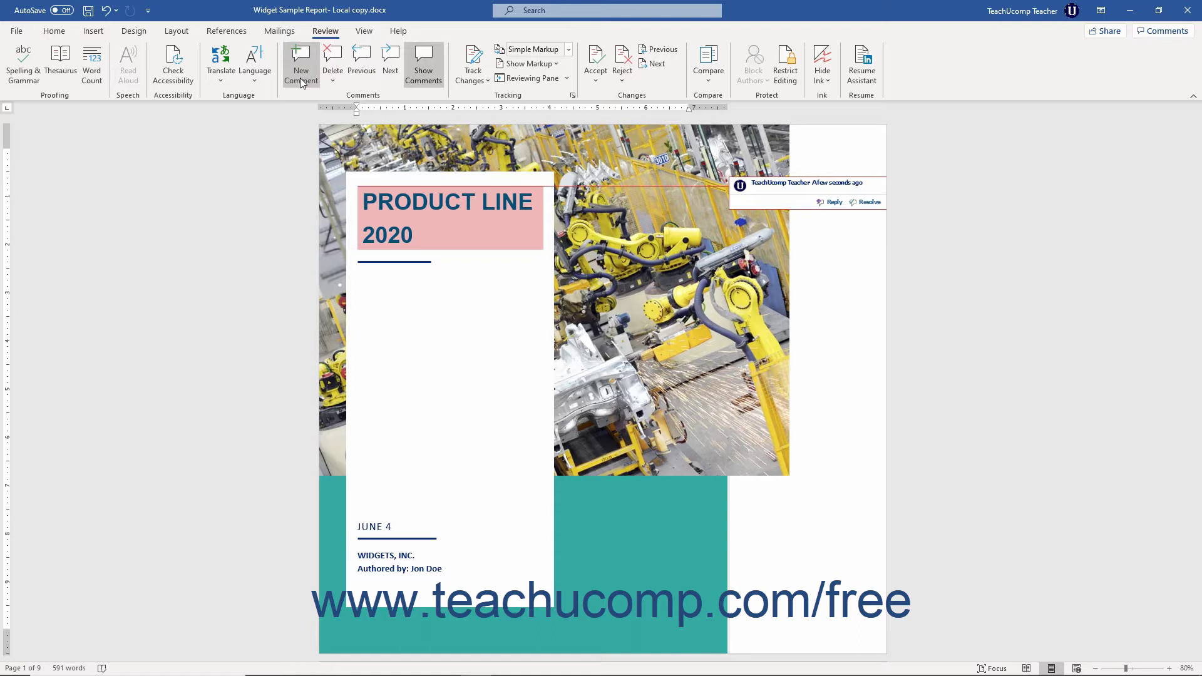
type("ubl")
type("e-check the document's title.")
left_click(425, 232)
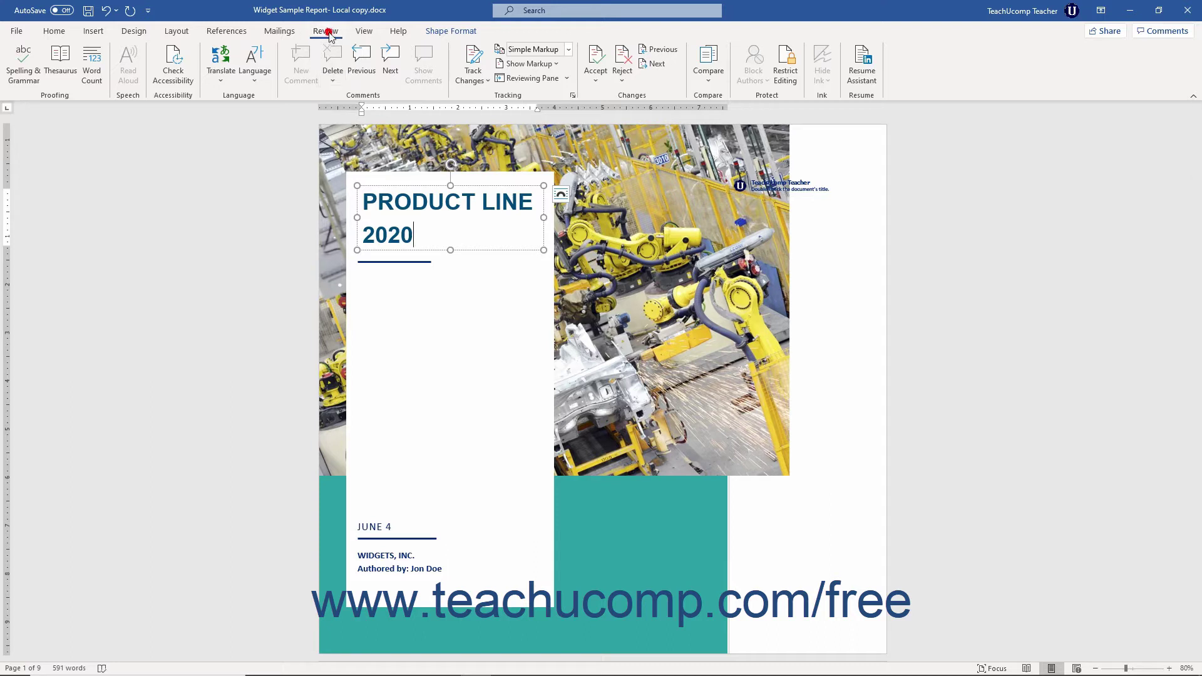
Step: Move through the comments to the last one, on The Gargantuan Gadget heading
left_click(389, 70)
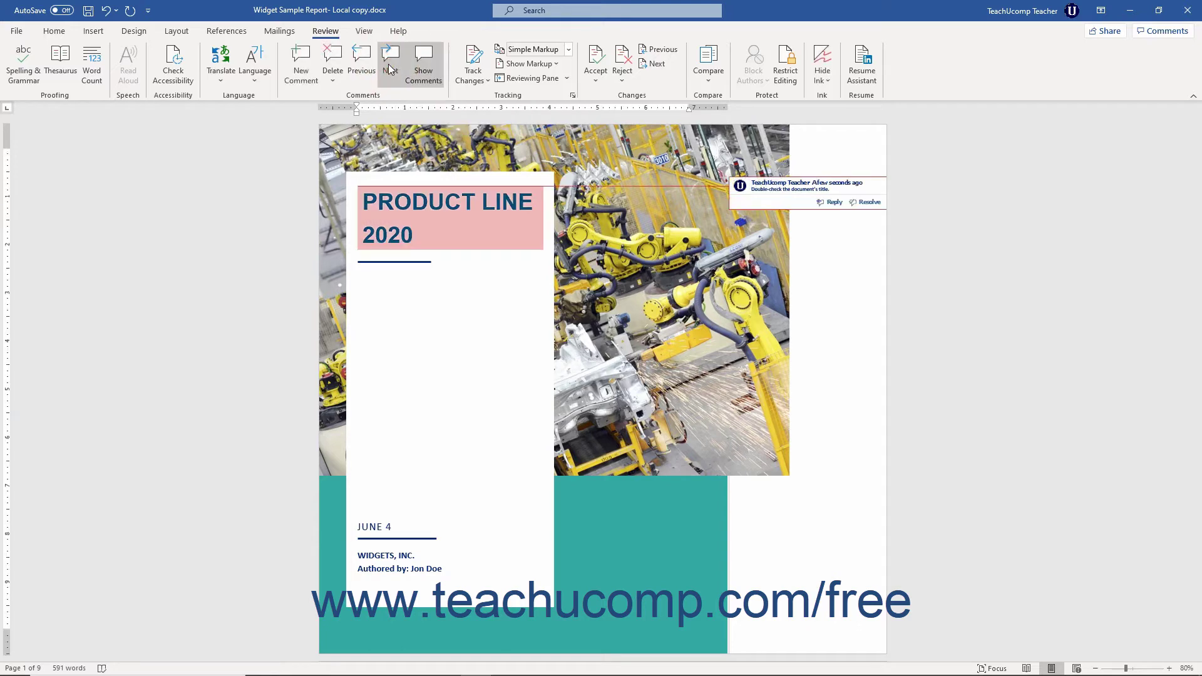
left_click(390, 71)
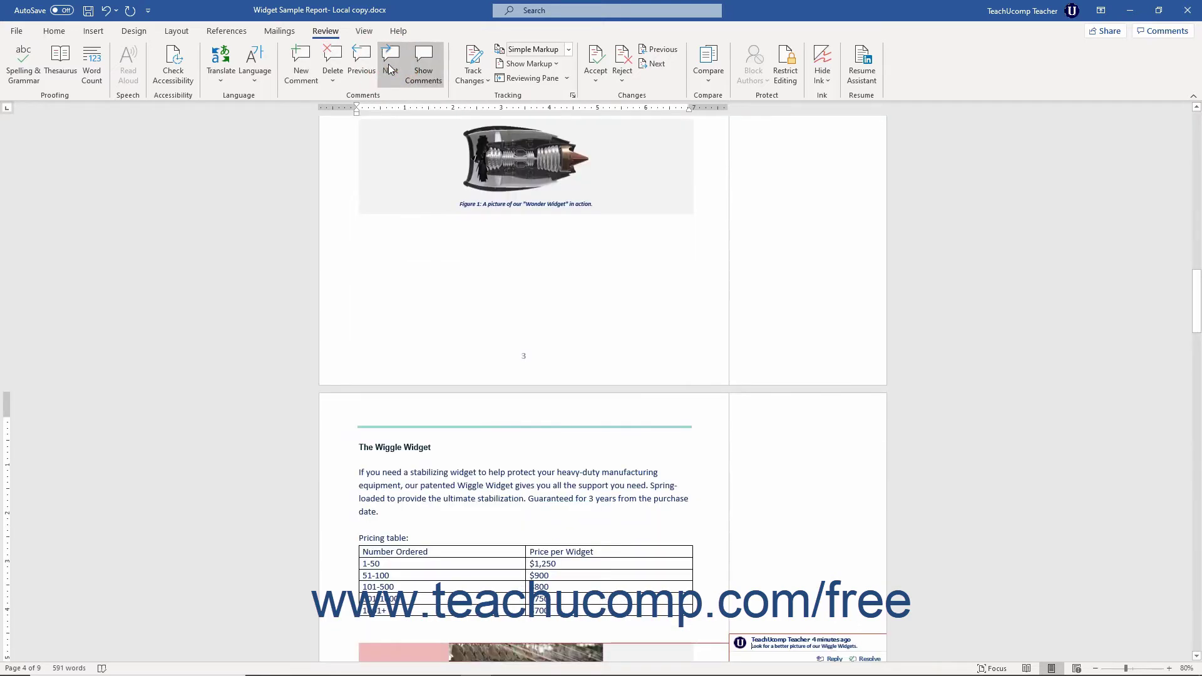
left_click(389, 71)
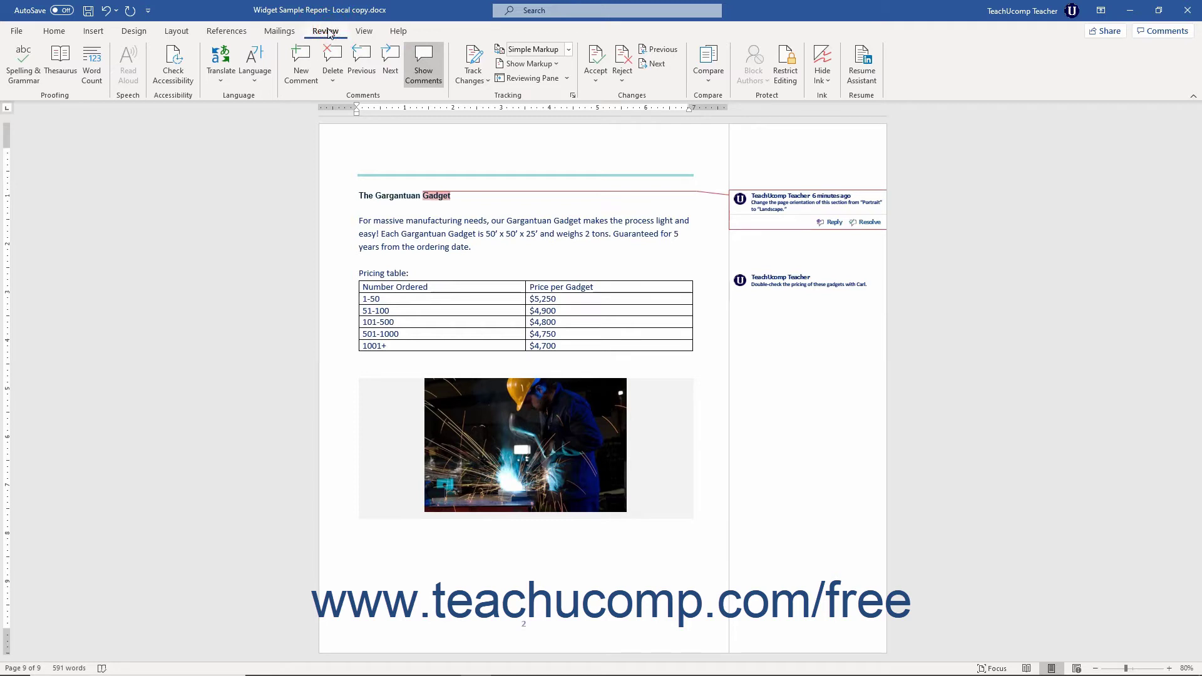
Step: Toggle Show Comments off, on and off, leaving only comment markers
left_click(435, 62)
left_click(434, 63)
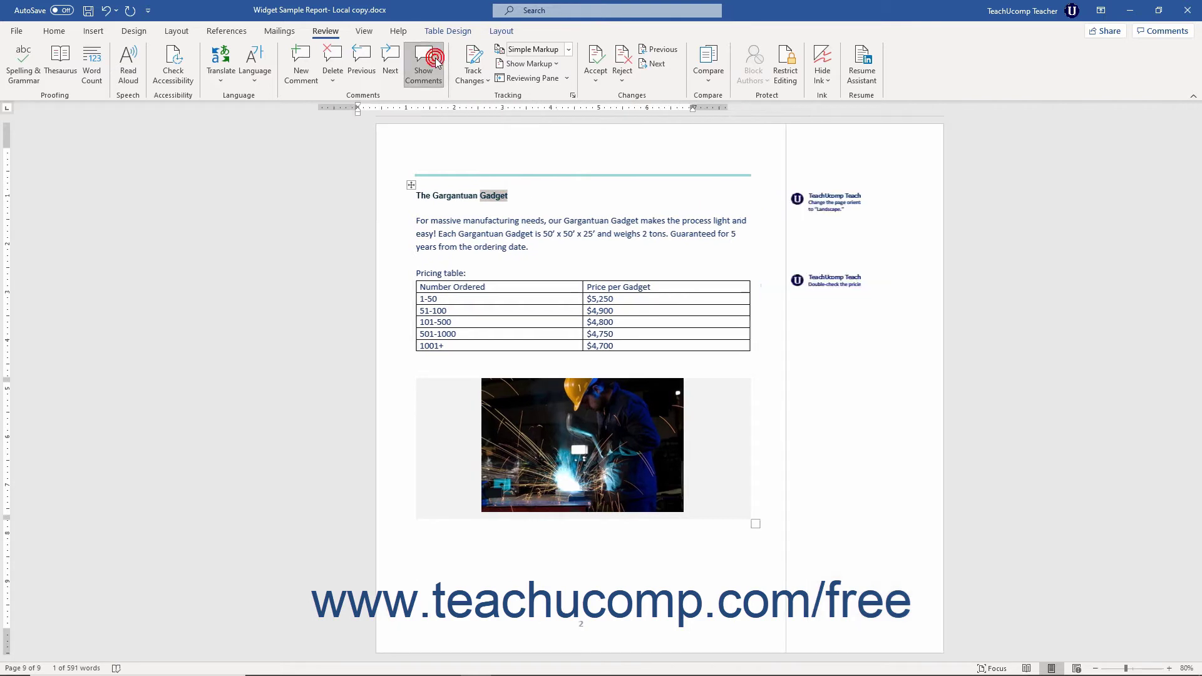
left_click(435, 58)
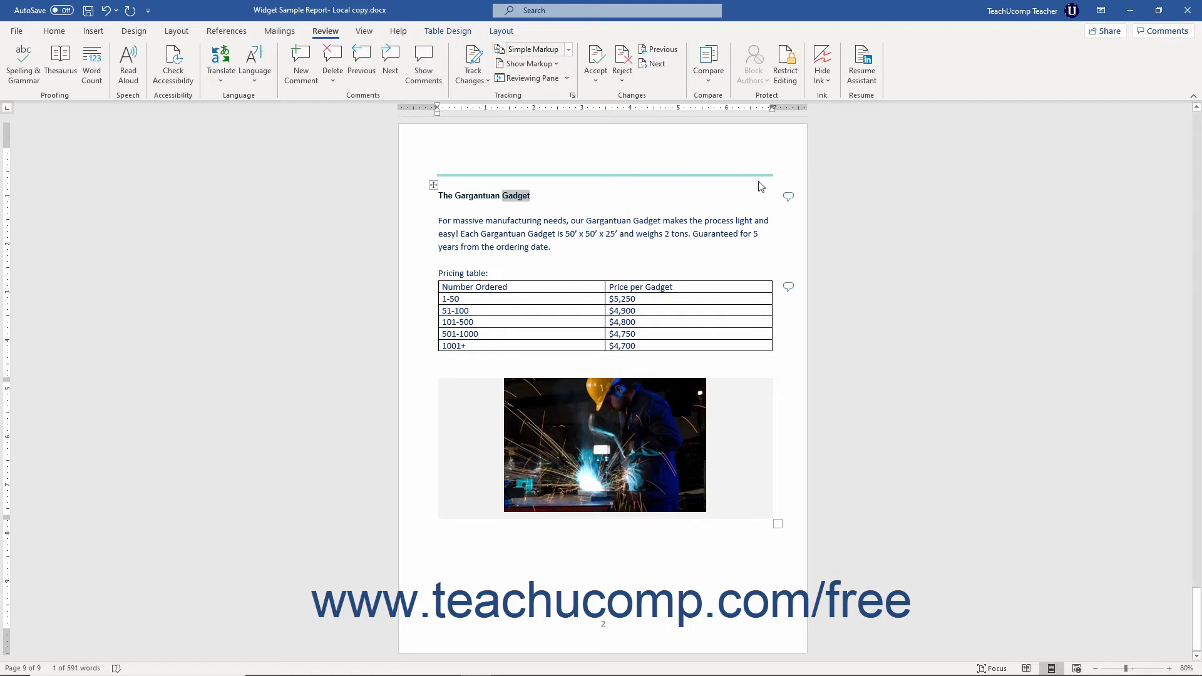
Step: Edit the gadget-pricing comment beside the Price per Gadget column, then close it
left_click(787, 288)
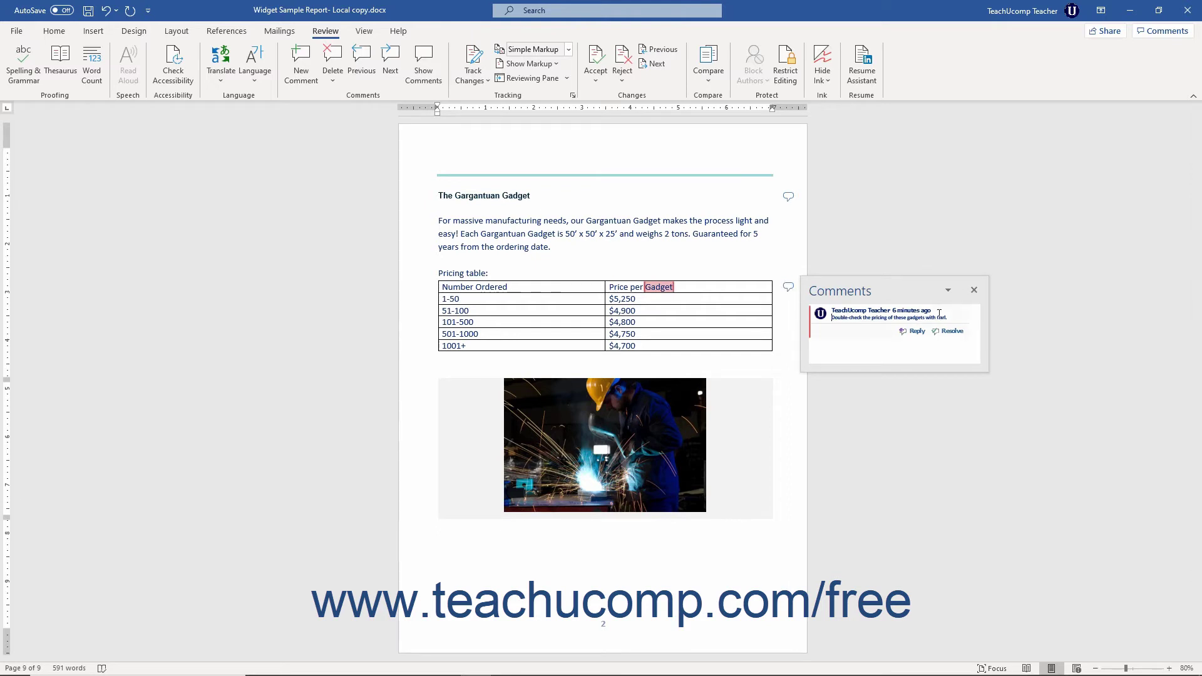
key("BackSpace")
left_click(974, 290)
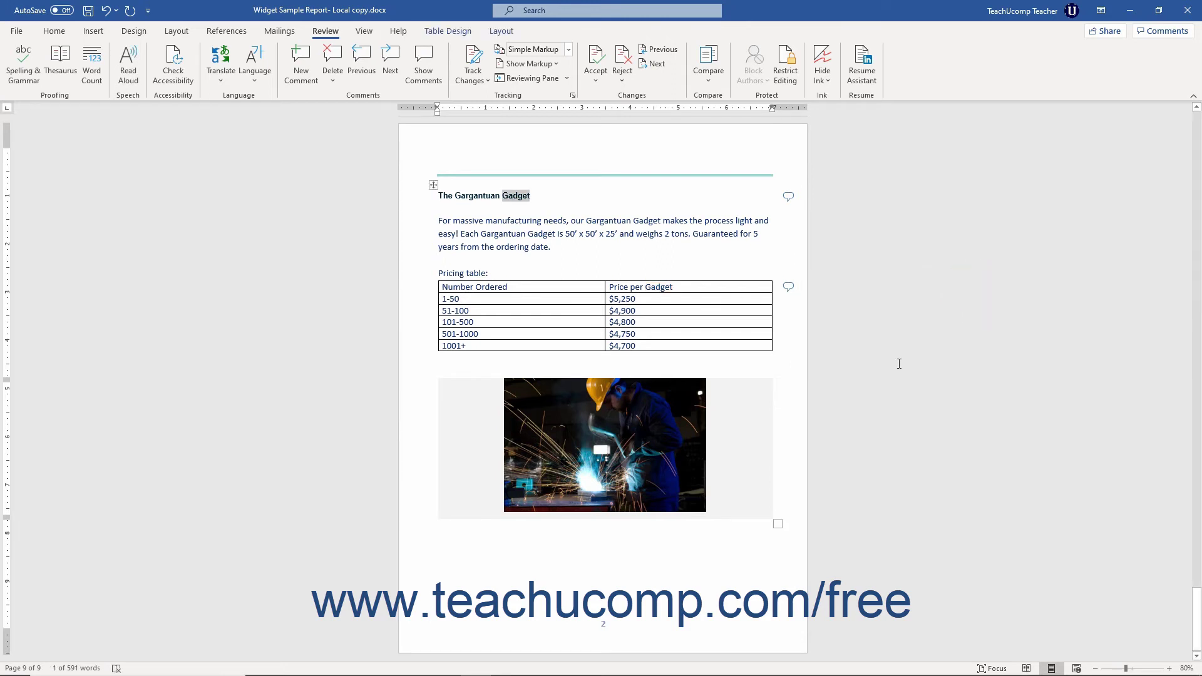
Step: Open the Gargantuan Gadget heading's comment and show the Delete comment options
left_click(788, 198)
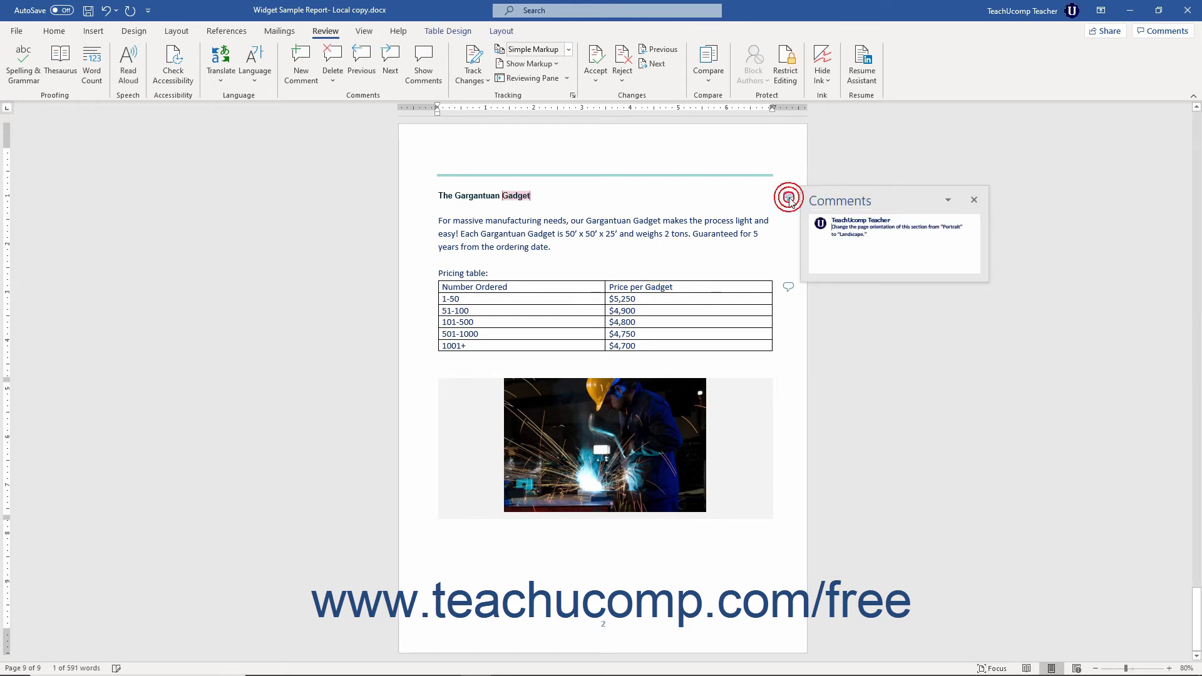
left_click(336, 31)
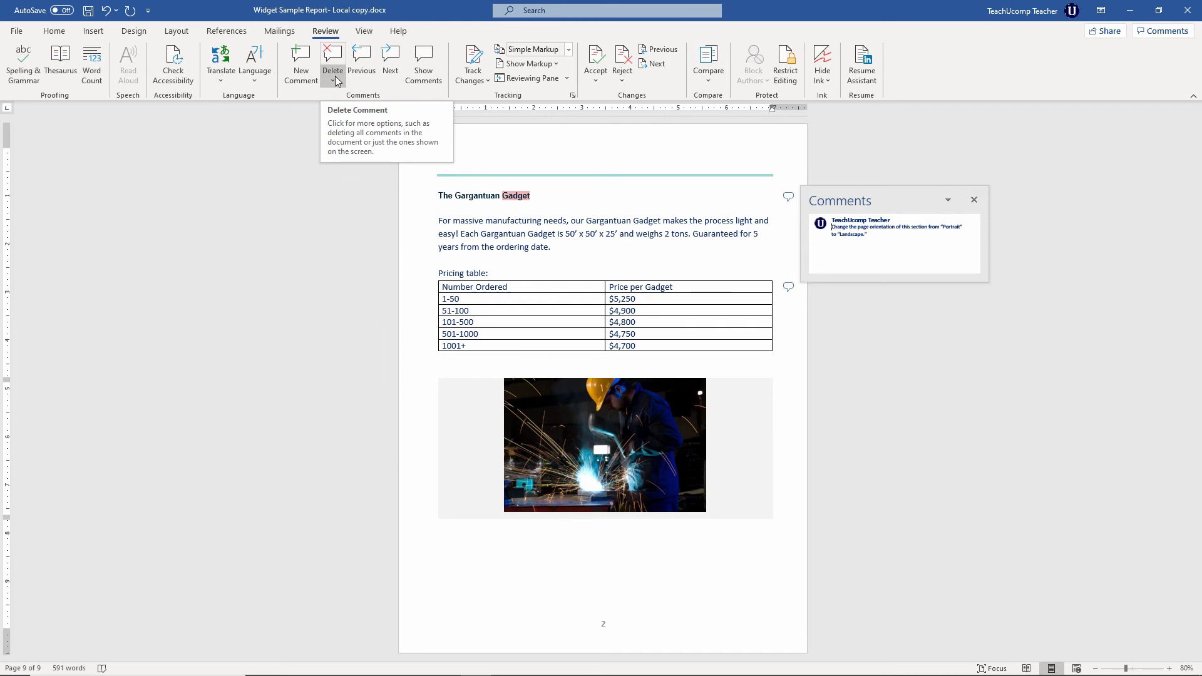
left_click(335, 81)
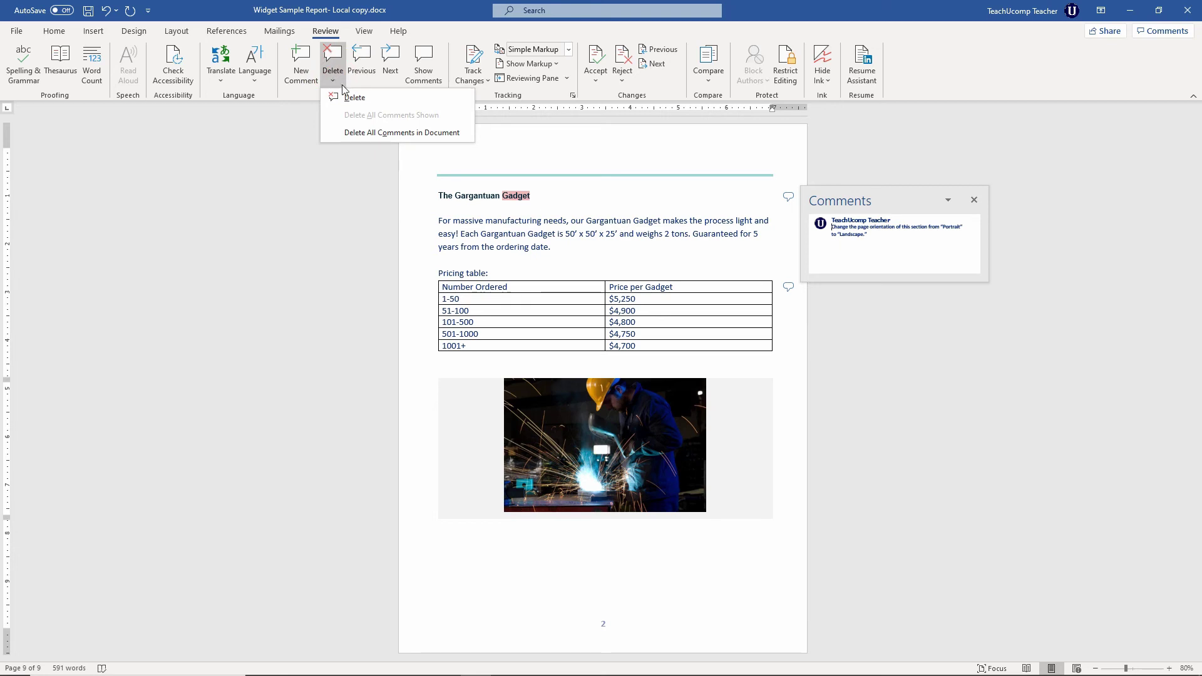
Step: Choose Delete All Comments in Document
left_click(368, 138)
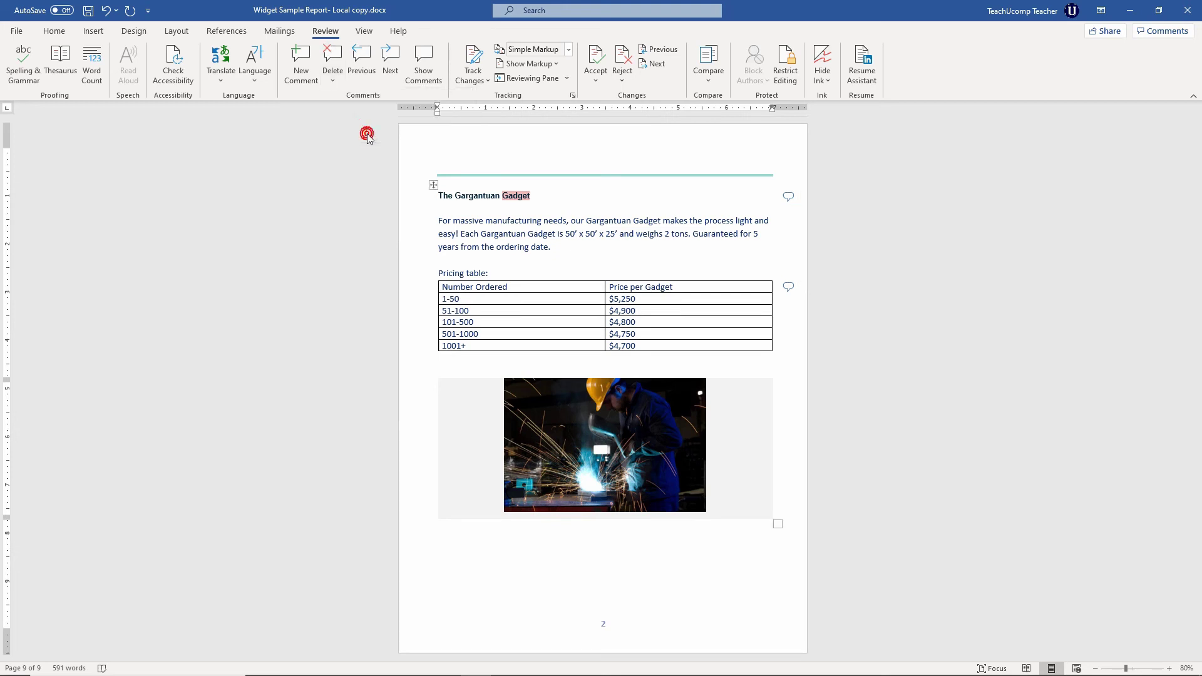
scroll(843, 356, "up", 3)
scroll(841, 359, "up", 3)
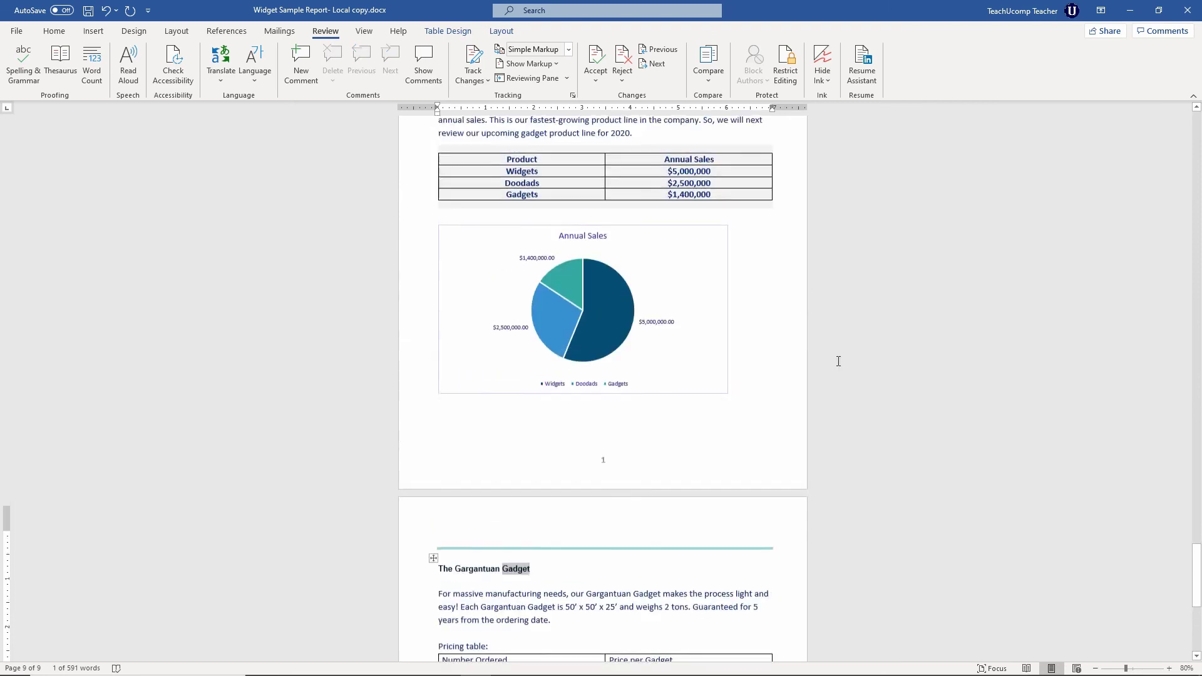
scroll(839, 362, "up", 3)
scroll(835, 362, "up", 3)
scroll(834, 363, "up", 2)
scroll(834, 362, "up", 1)
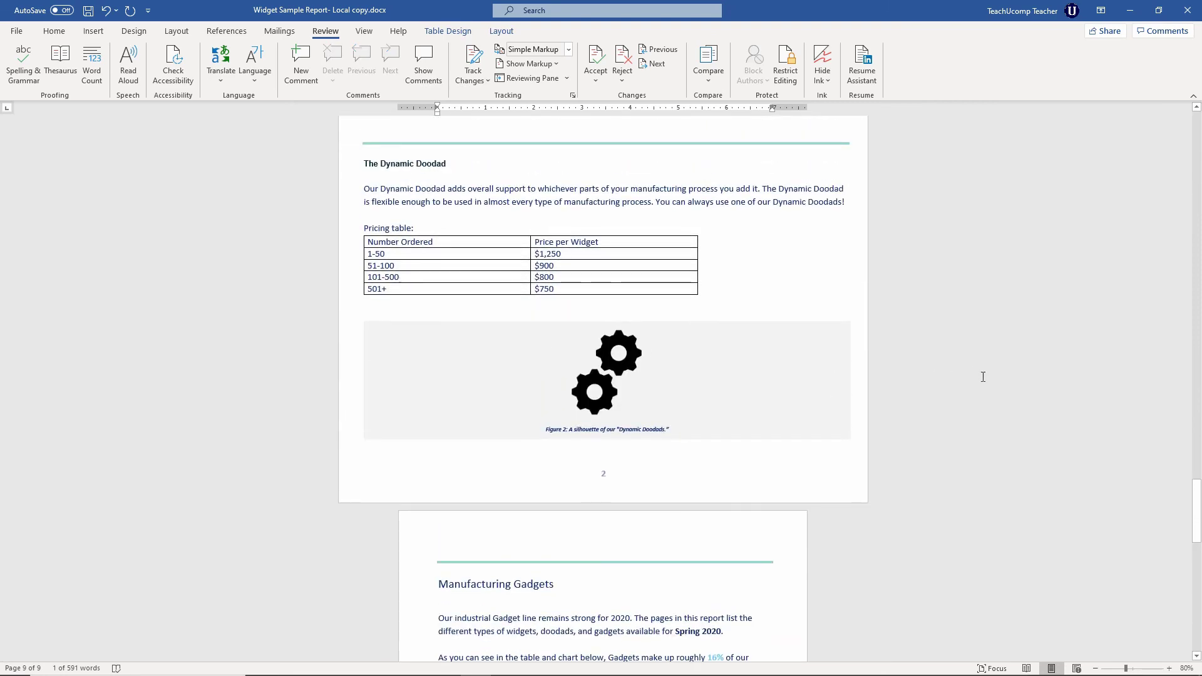